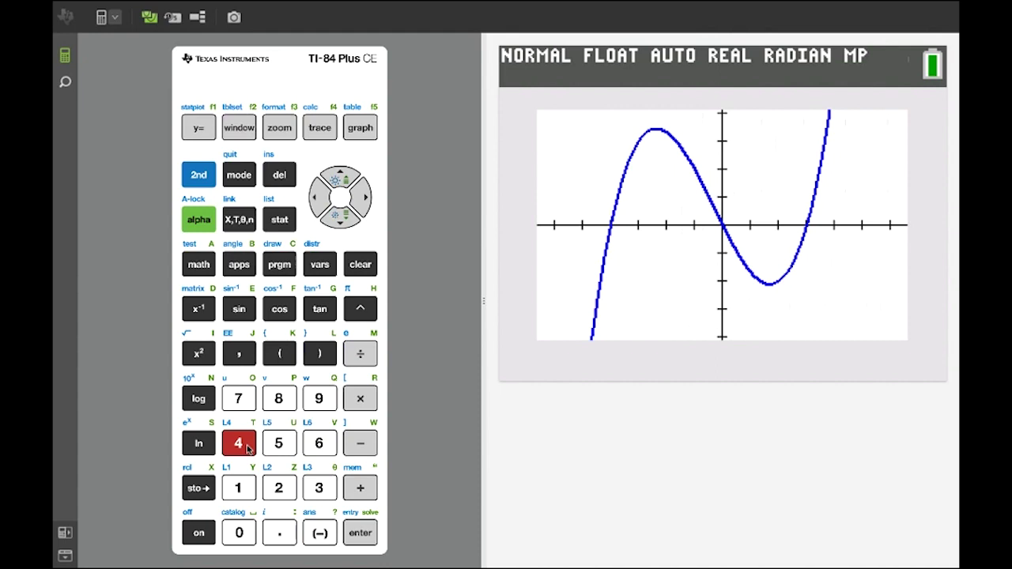
Start Y2 with the nDeriv( template, using X as the differentiation variable.
click(201, 131)
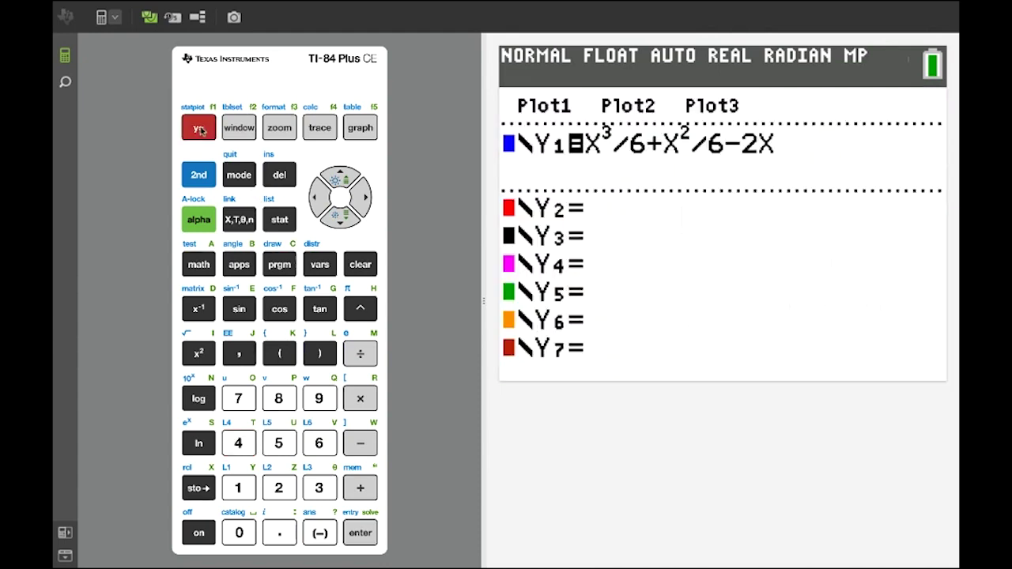
click(344, 217)
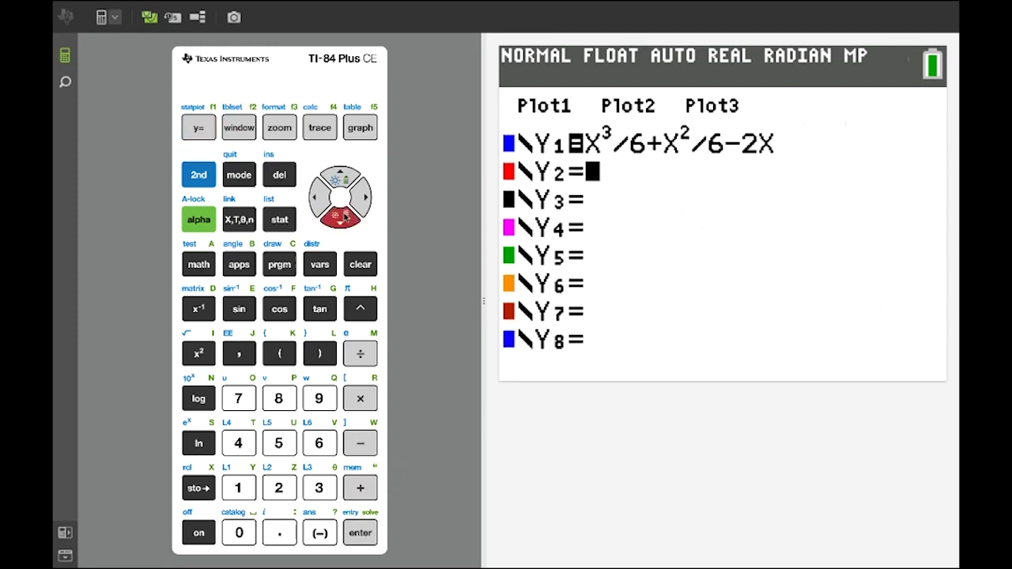
click(204, 269)
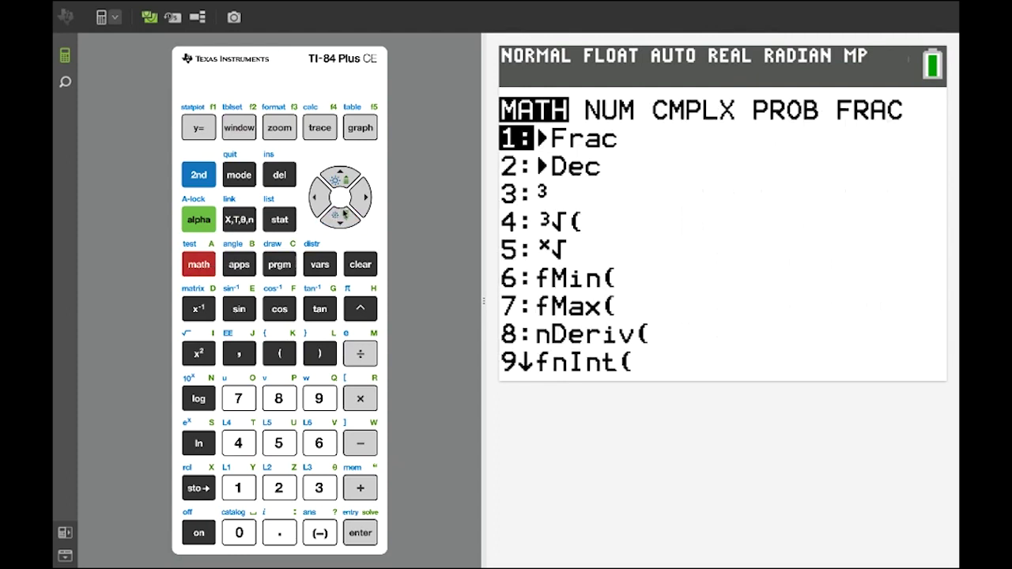
drag(344, 215, 344, 215)
key(Up)
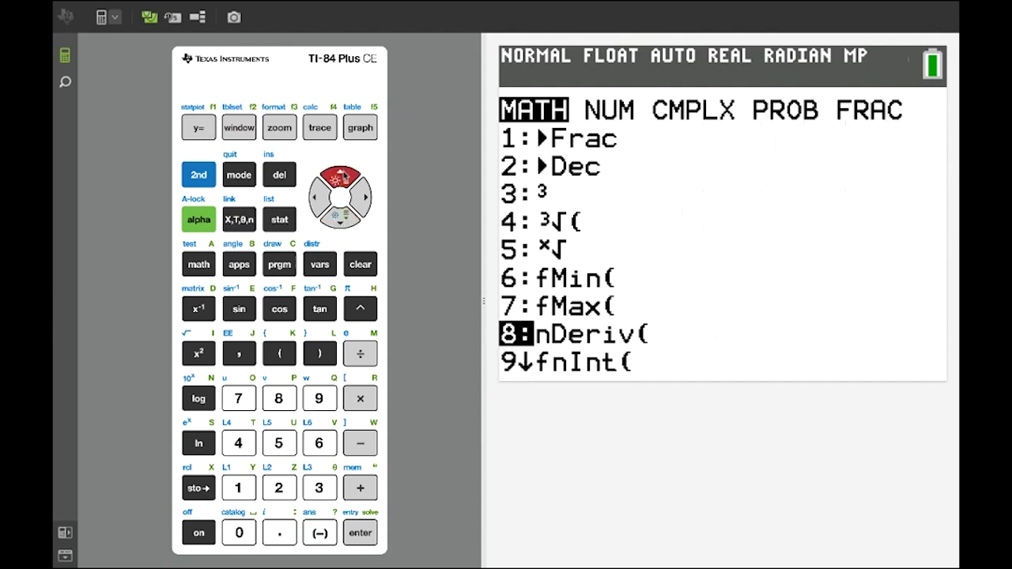
click(360, 534)
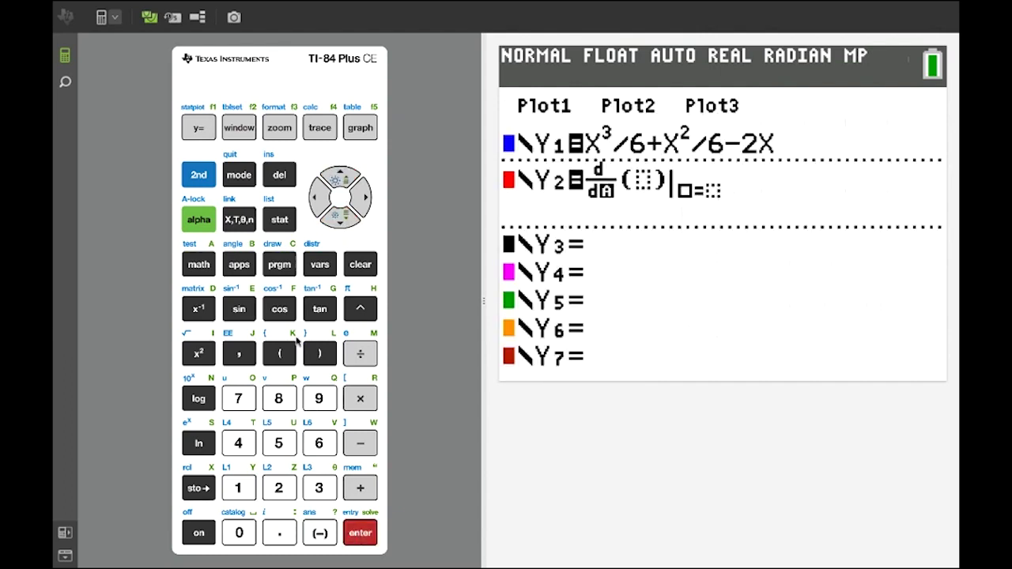
click(240, 220)
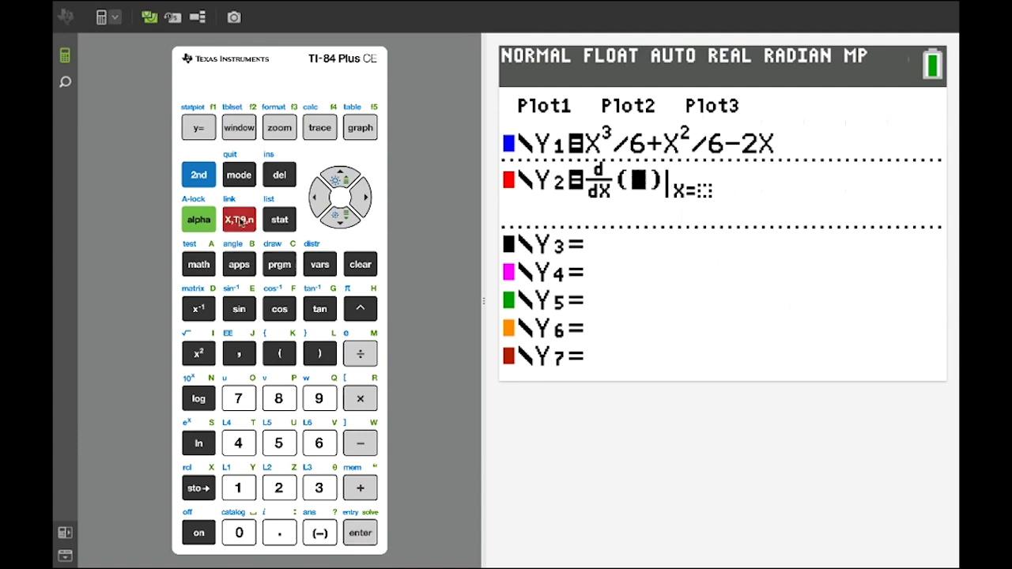
Complete Y2 as nDeriv(Y1, X, X) by inserting Y1 and evaluating at X.
click(320, 265)
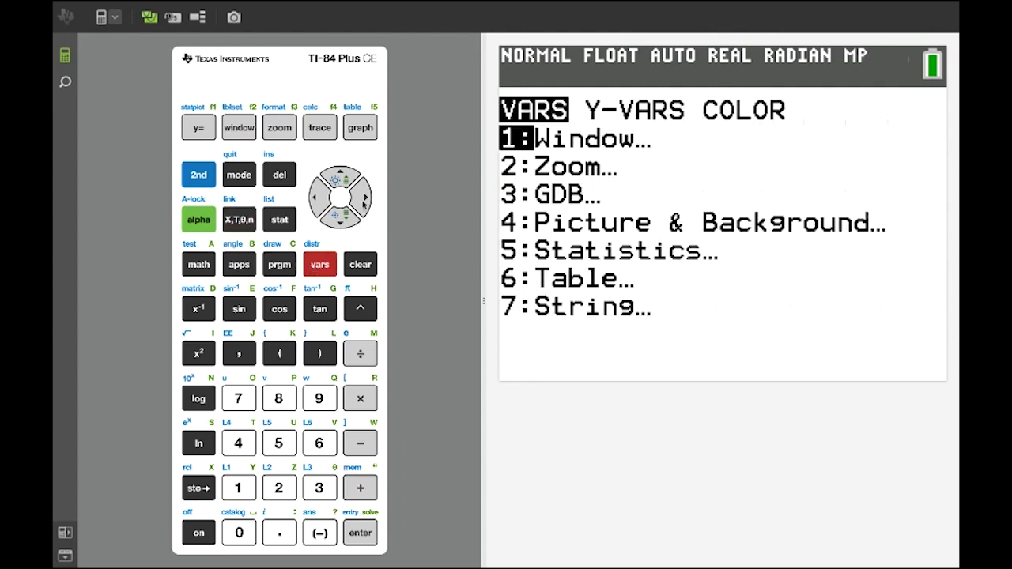
click(364, 200)
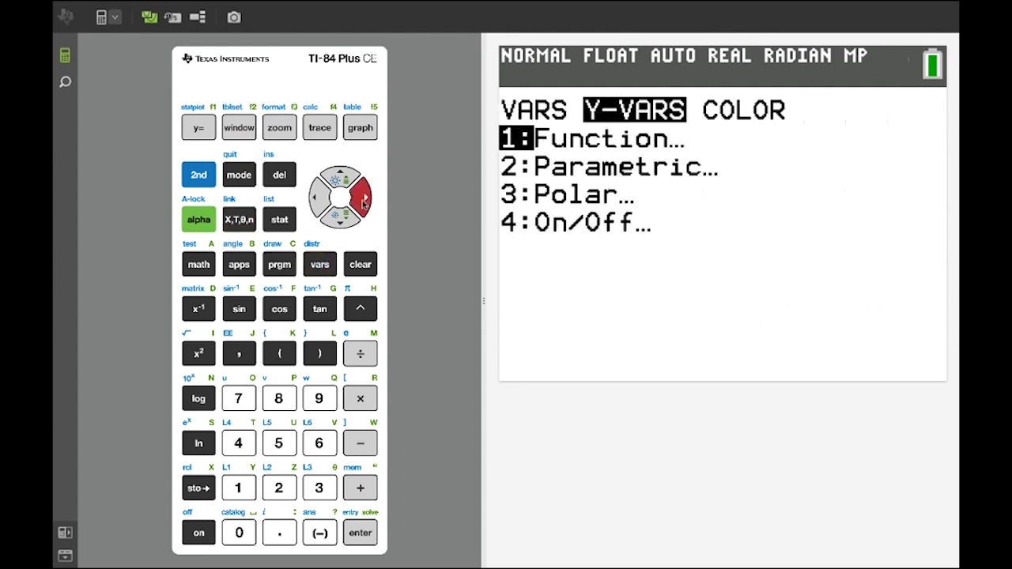
click(356, 532)
click(356, 532)
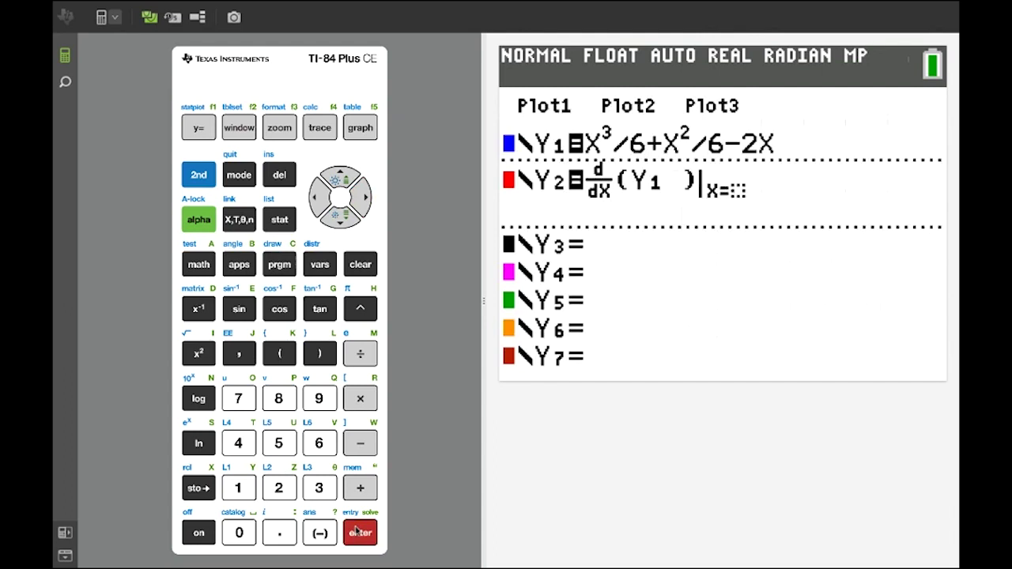
click(365, 201)
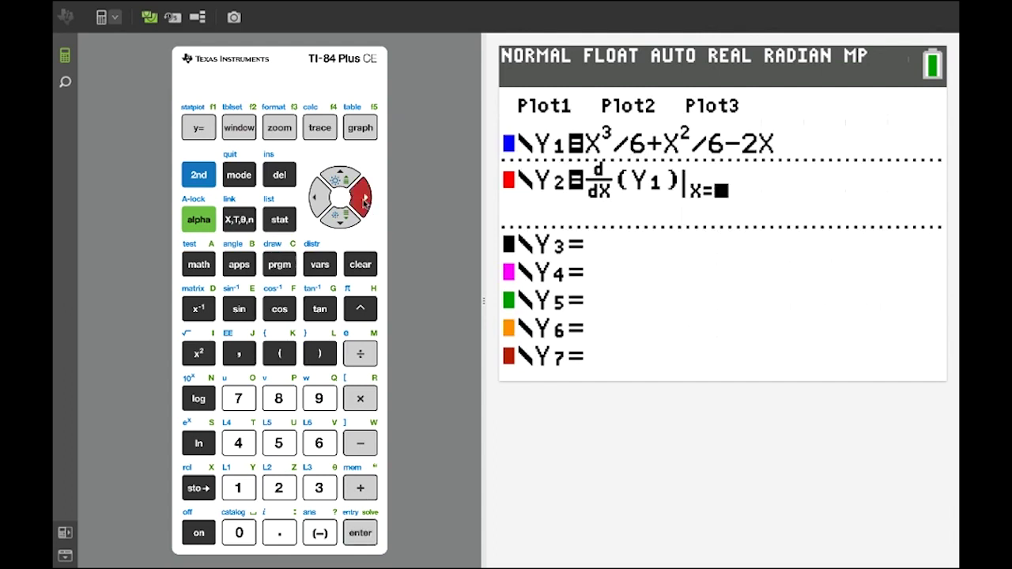
click(241, 223)
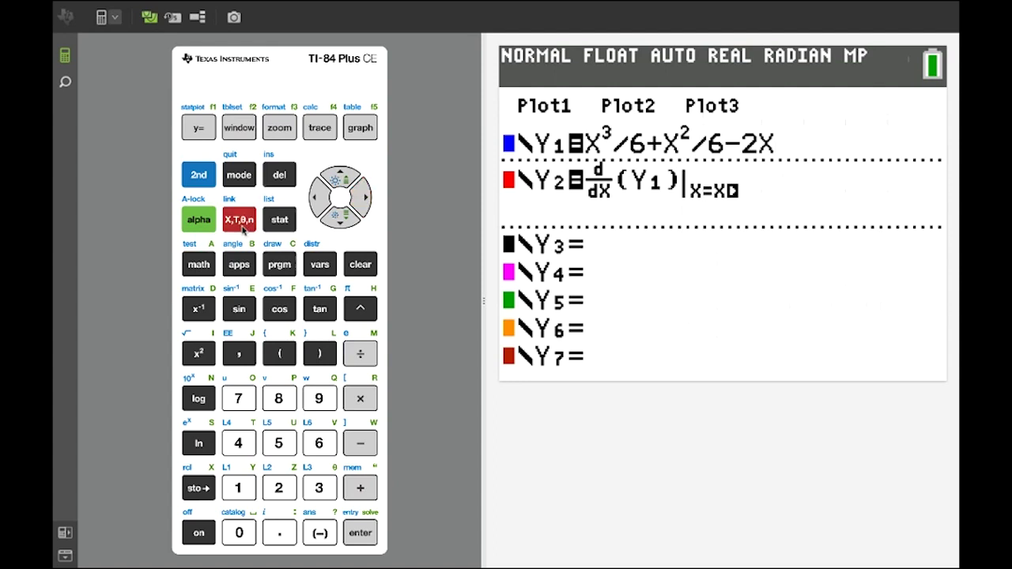
Plot the blue cubic Y1 together with its red derivative curve Y2.
click(363, 122)
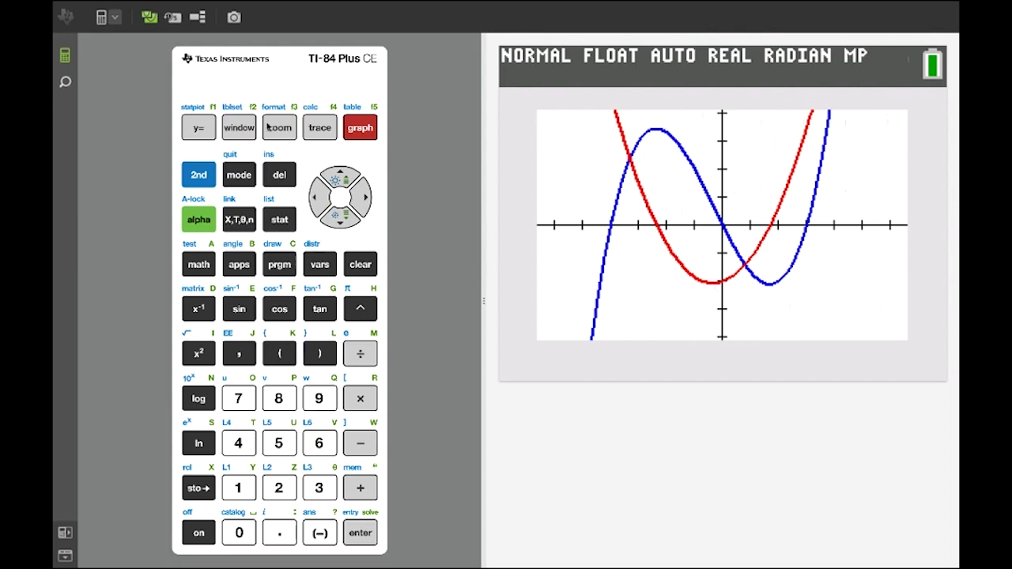
Replace the cubic in Y1 with sin(X) and graph it alongside its derivative.
click(195, 130)
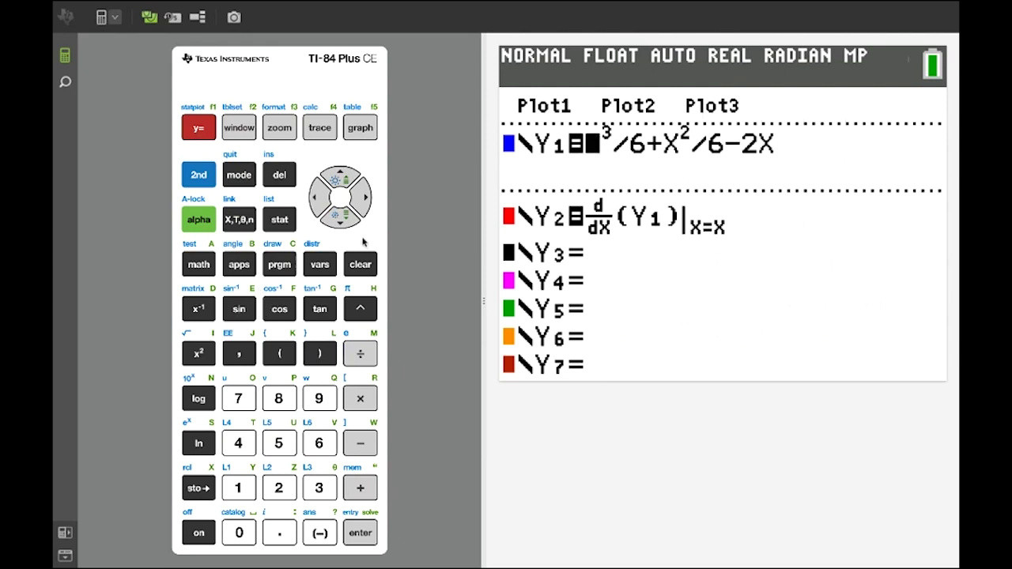
click(360, 265)
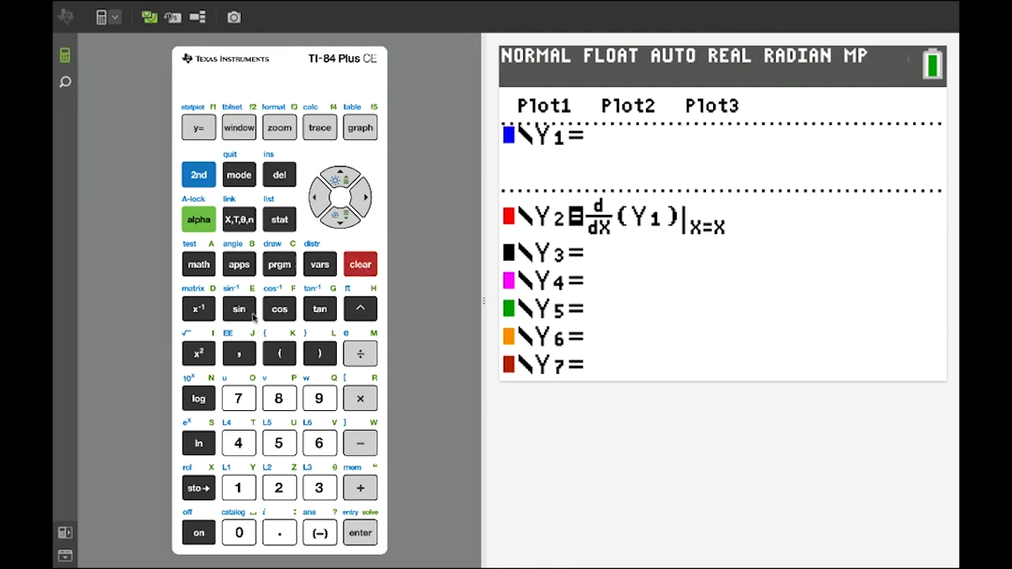
click(242, 310)
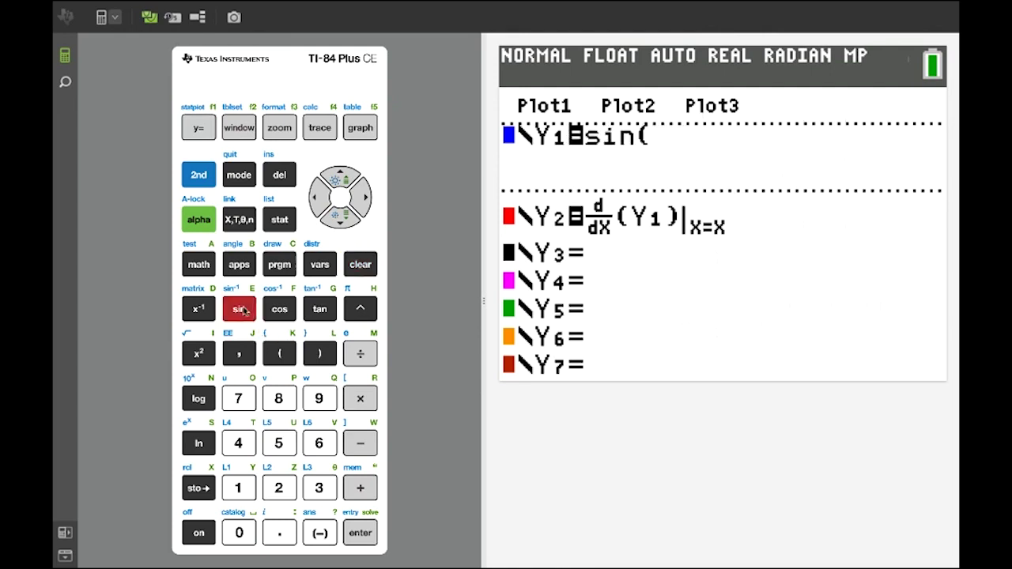
click(239, 219)
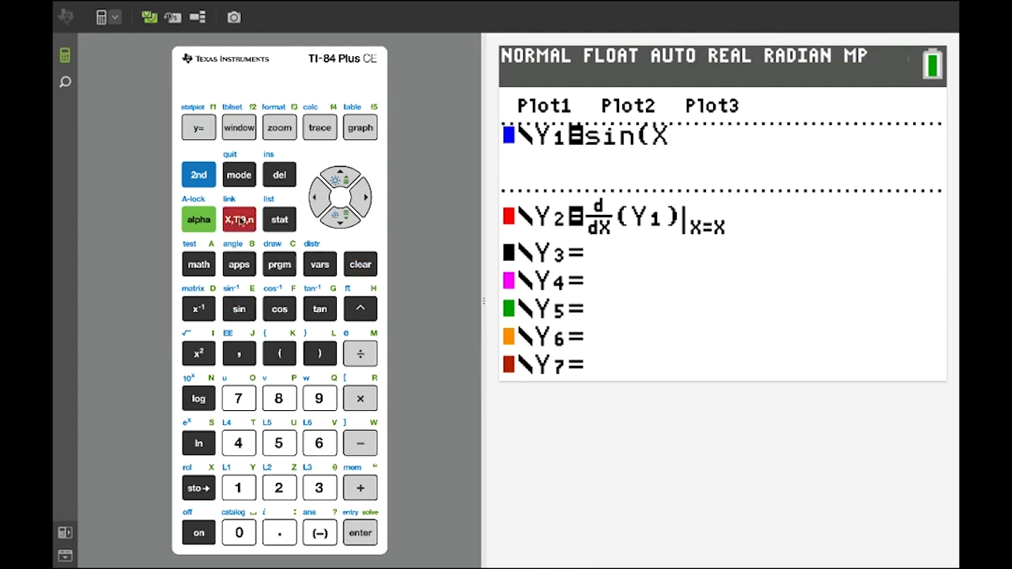
click(321, 355)
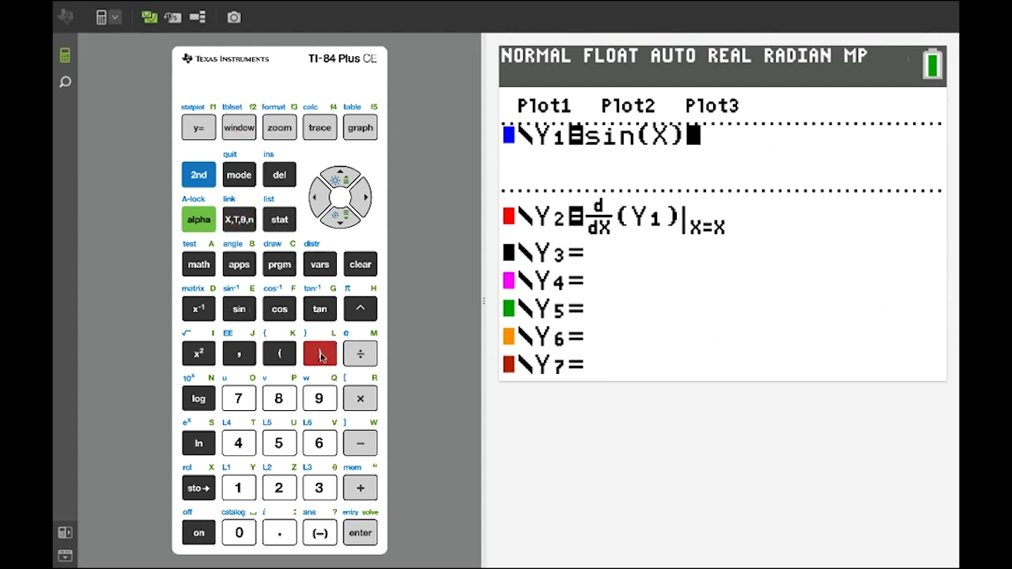
click(363, 132)
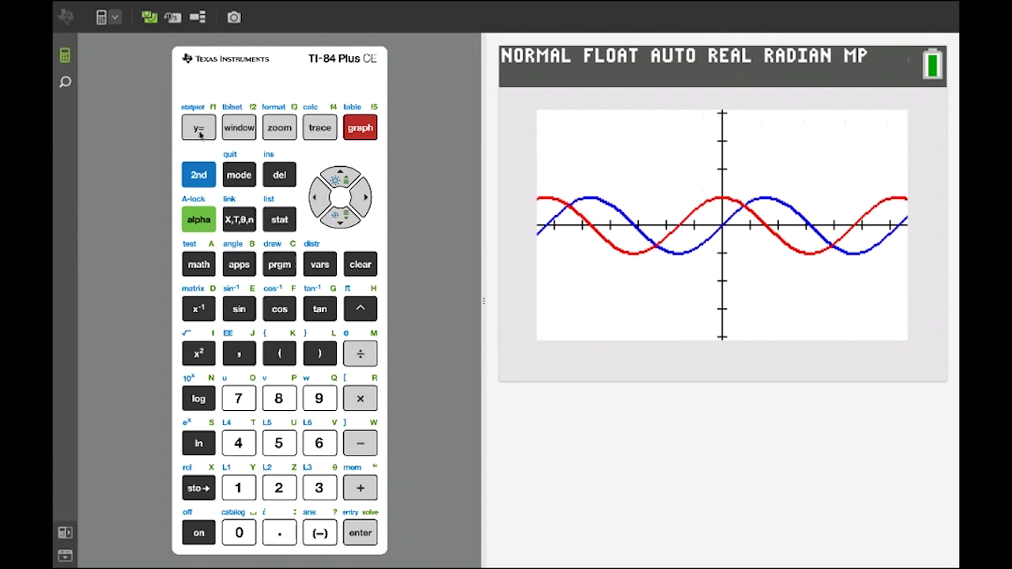
Change Y1 to sin(2X) and graph it with its derivative Y2.
click(199, 129)
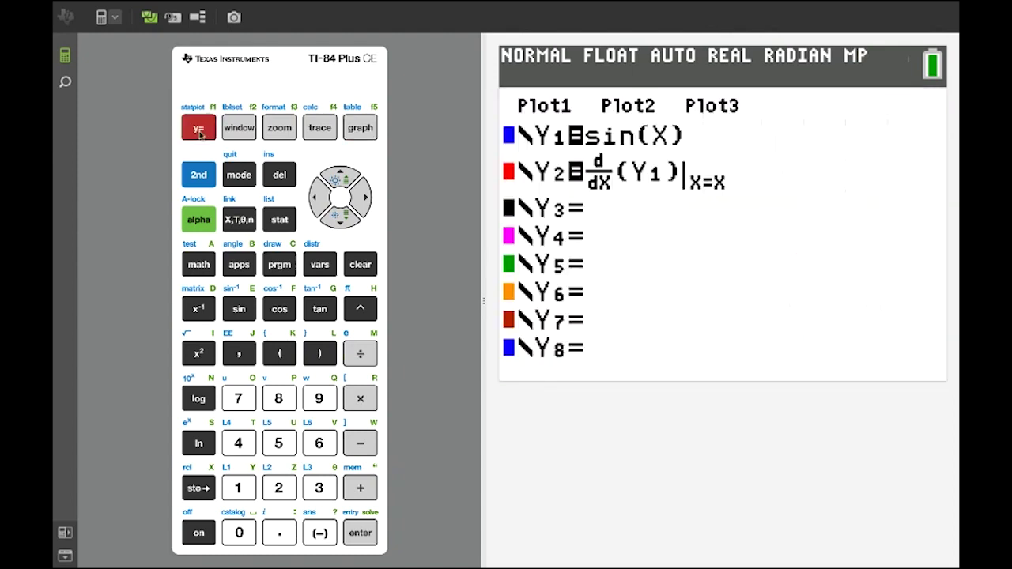
click(357, 196)
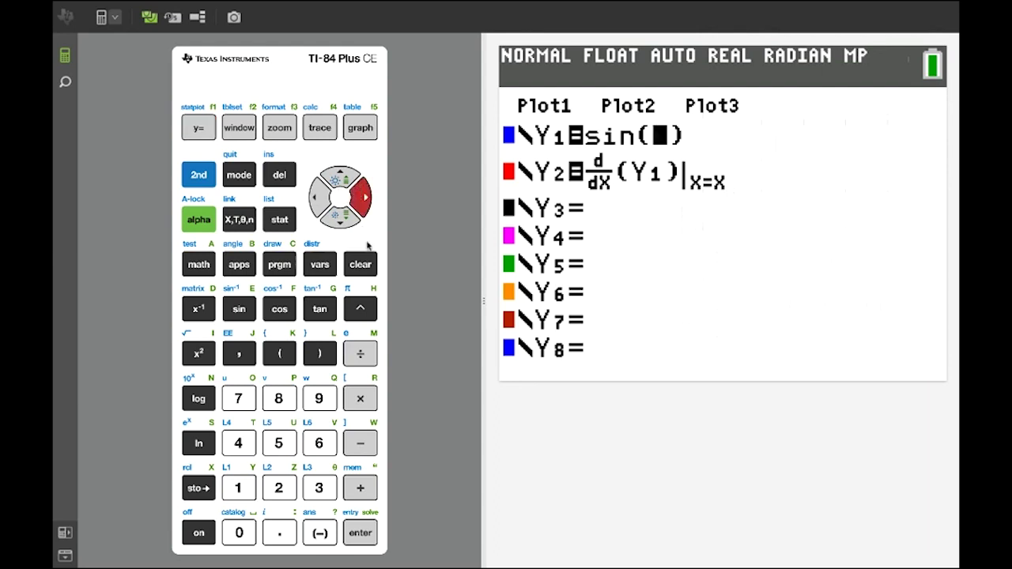
click(278, 497)
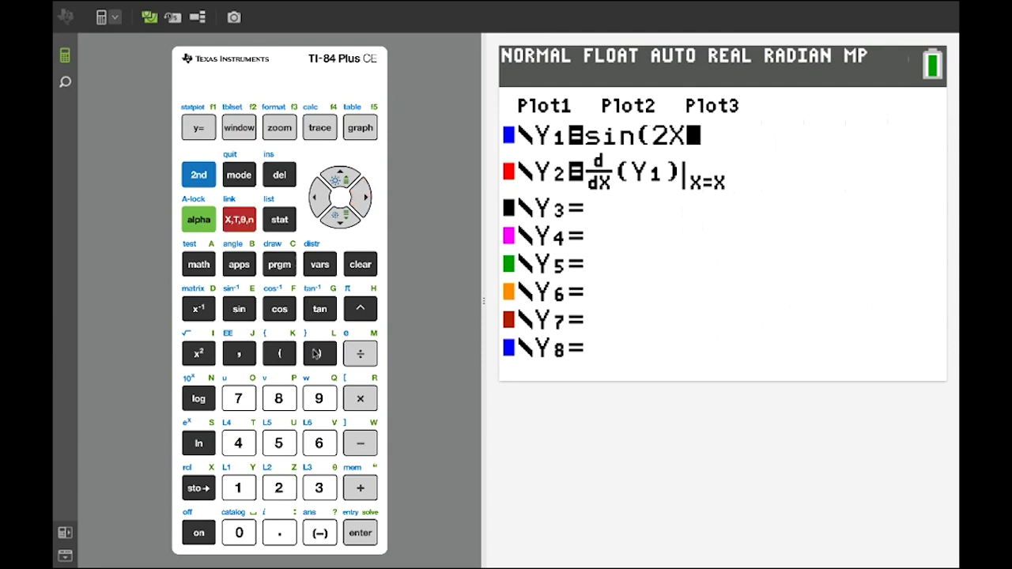
click(315, 353)
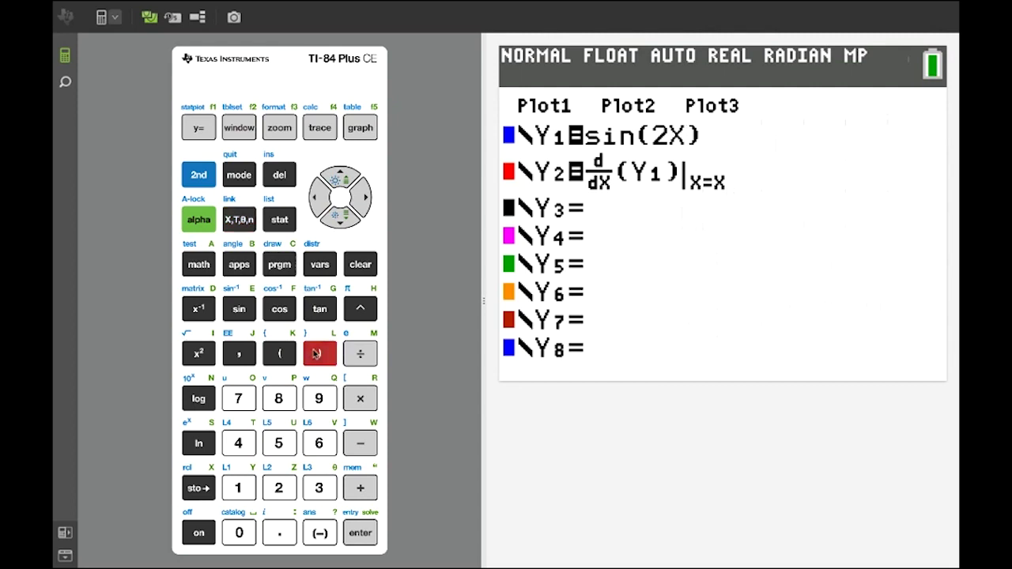
click(369, 138)
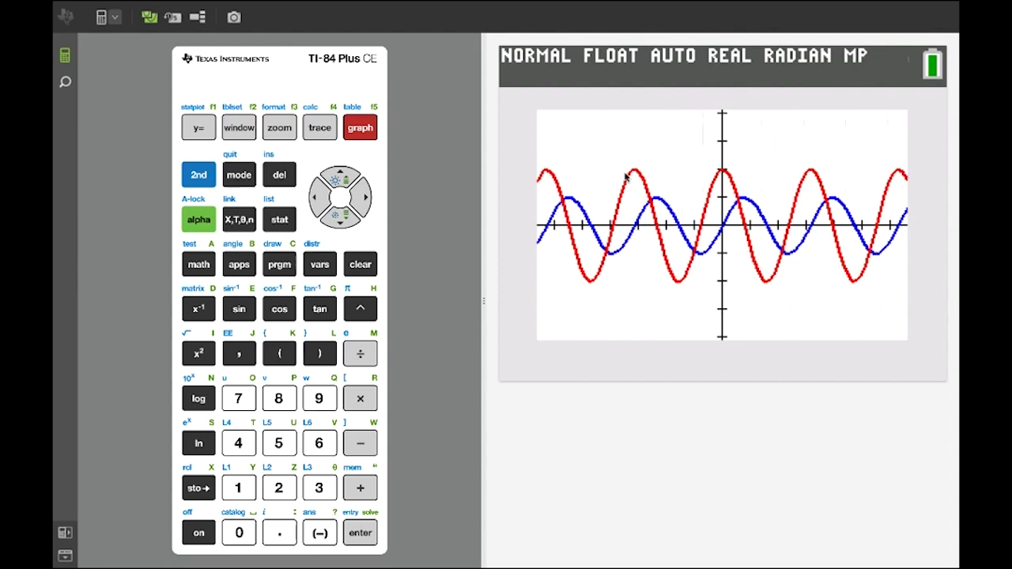
Insert the nDeriv( template into the empty Y3 line with X as the variable.
click(194, 129)
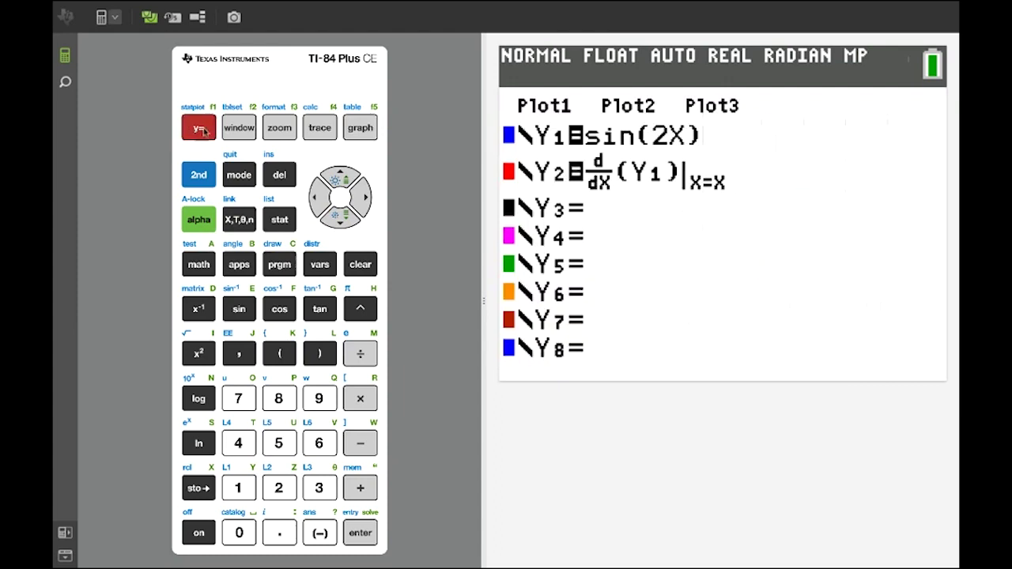
click(341, 219)
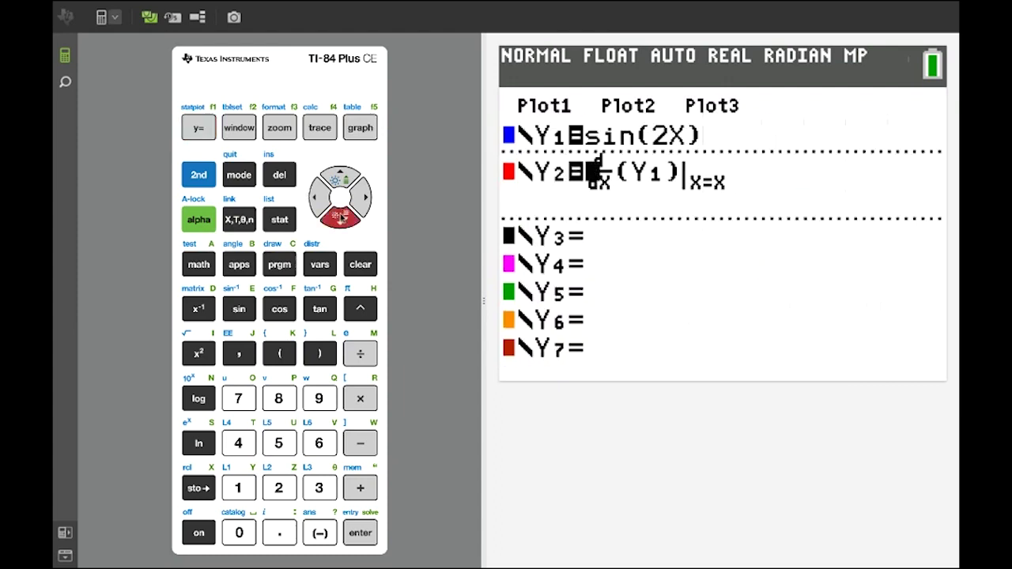
click(342, 218)
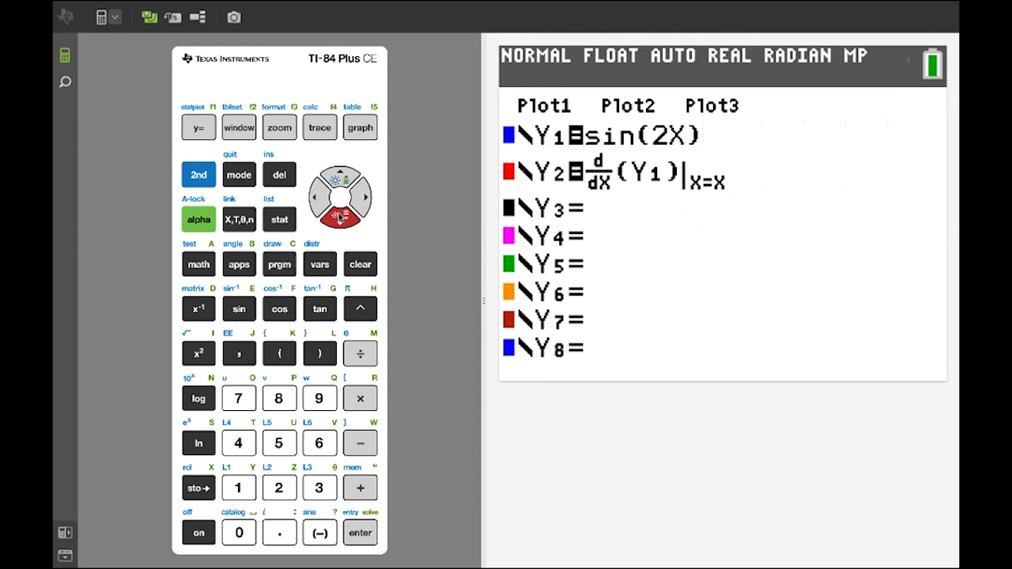
click(199, 265)
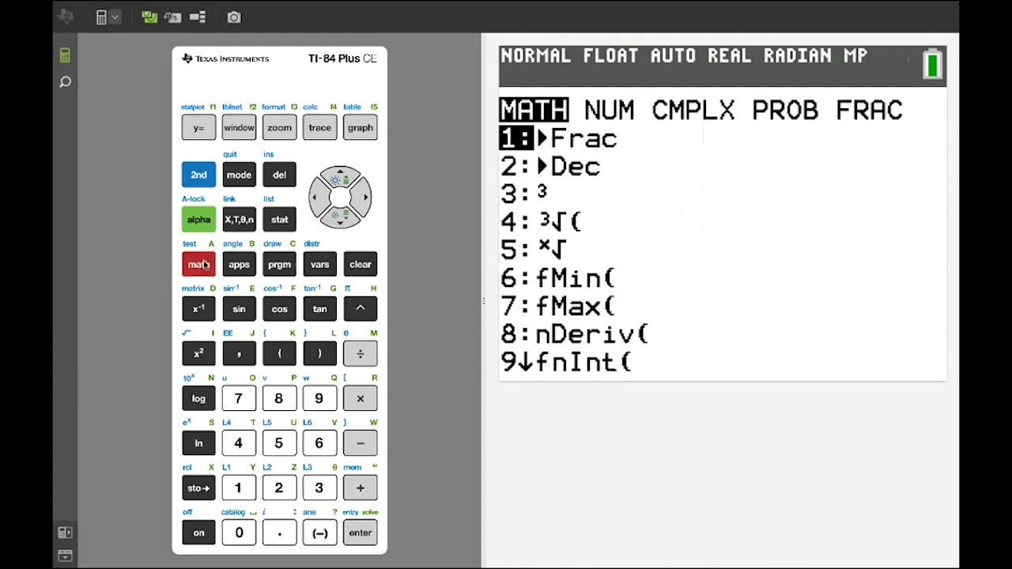
click(279, 401)
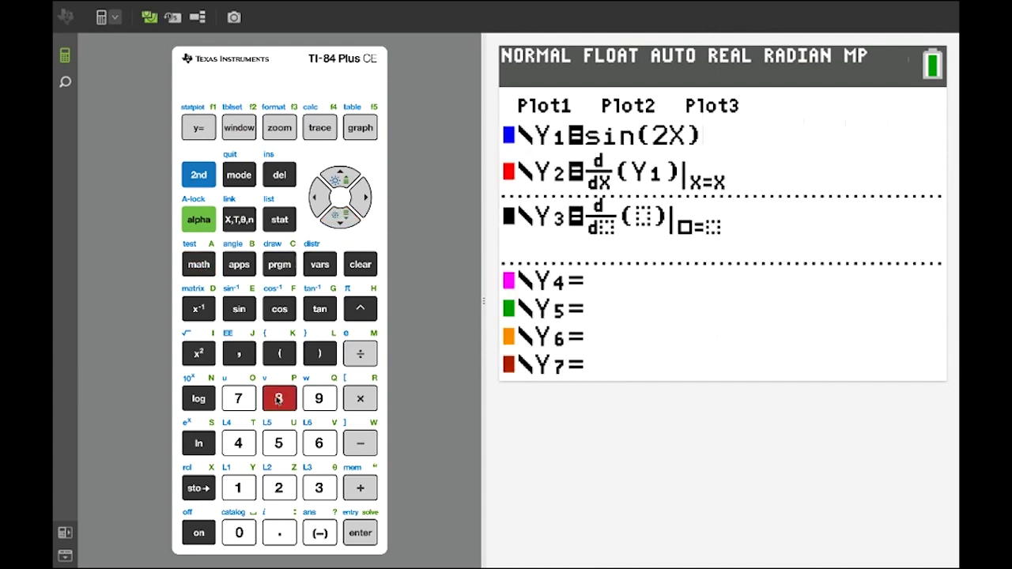
click(240, 220)
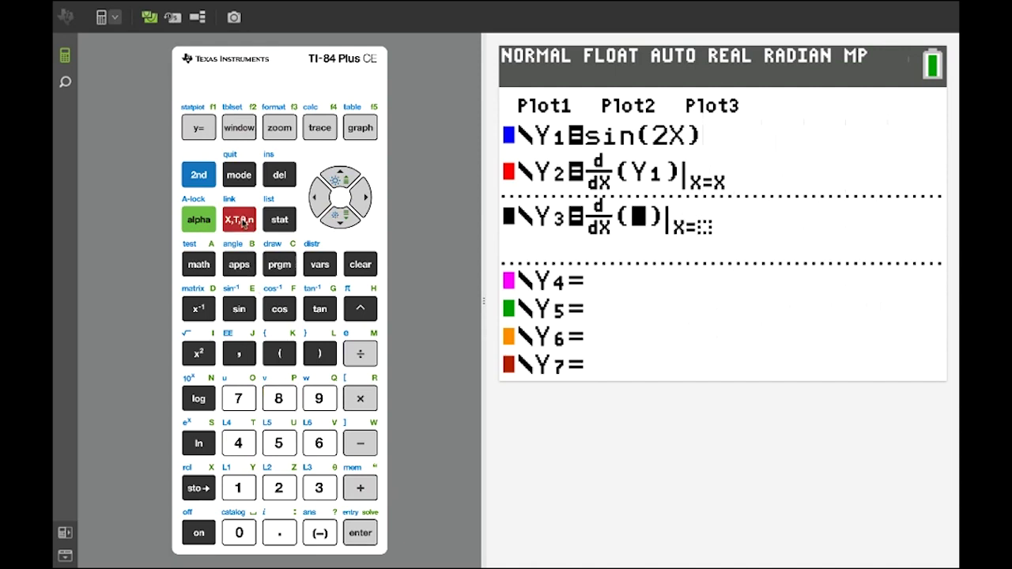
Complete Y3 as nDeriv(Y2, X, X) and graph all three functions.
click(319, 269)
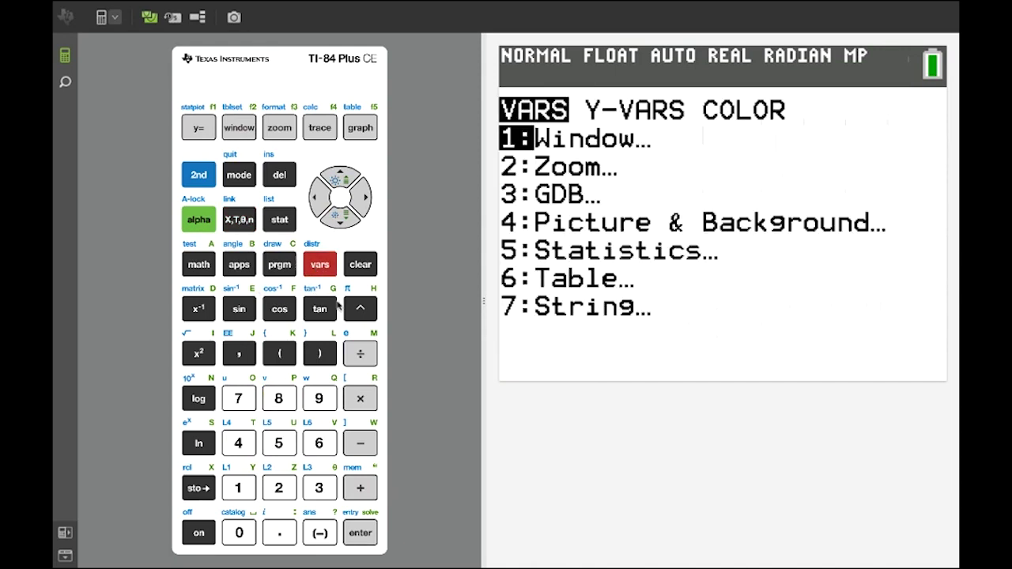
click(362, 200)
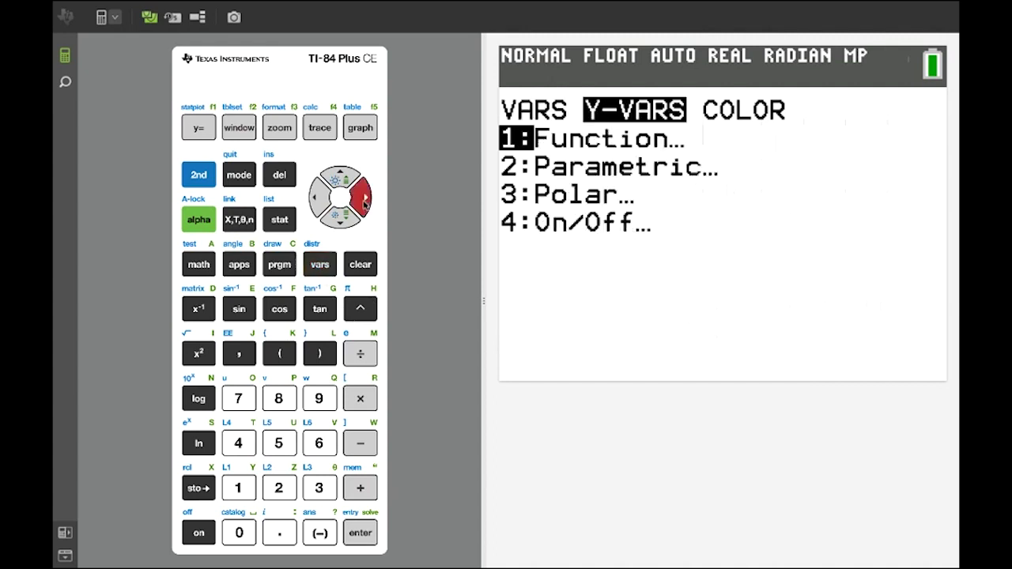
click(244, 494)
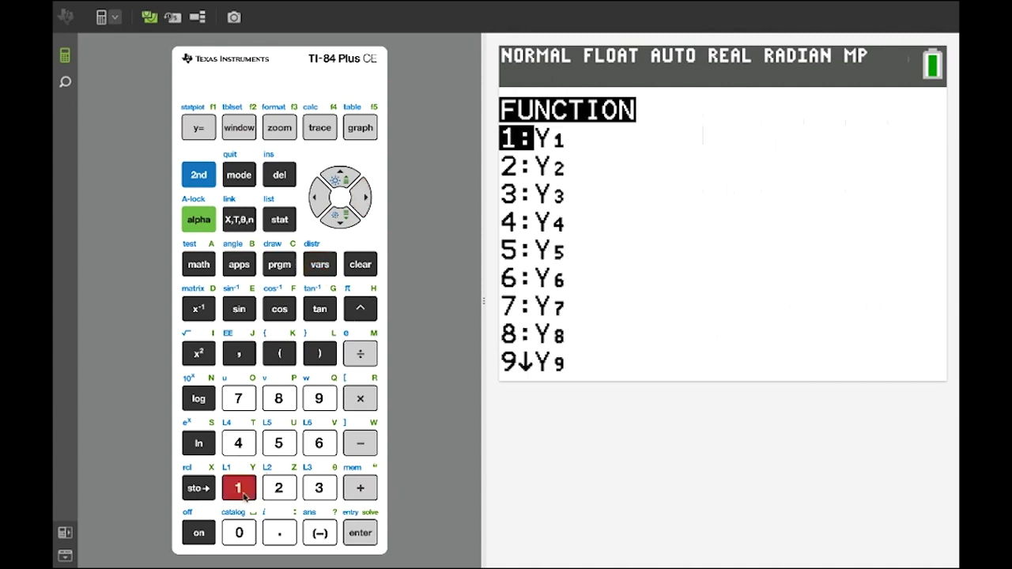
click(345, 220)
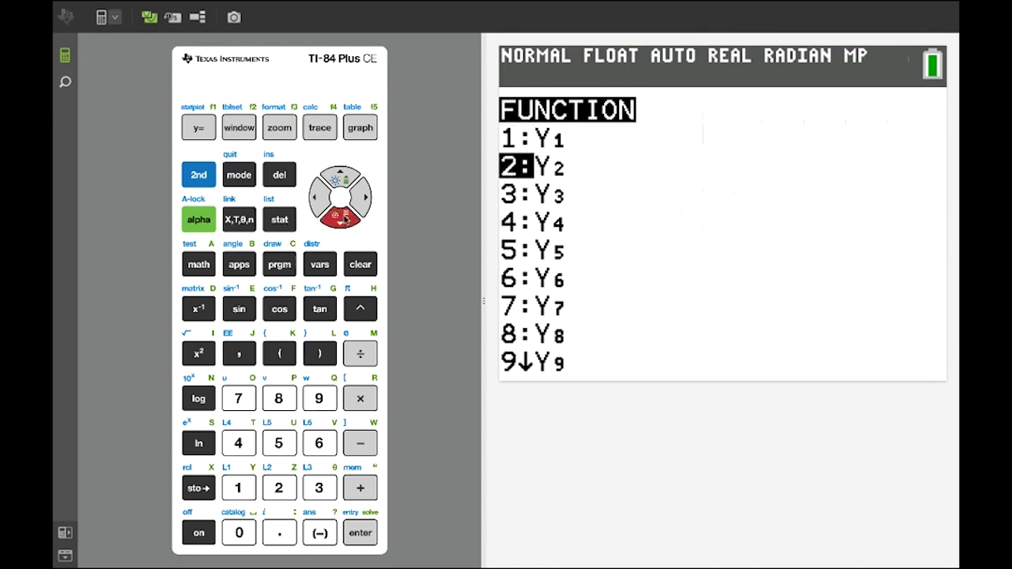
click(366, 536)
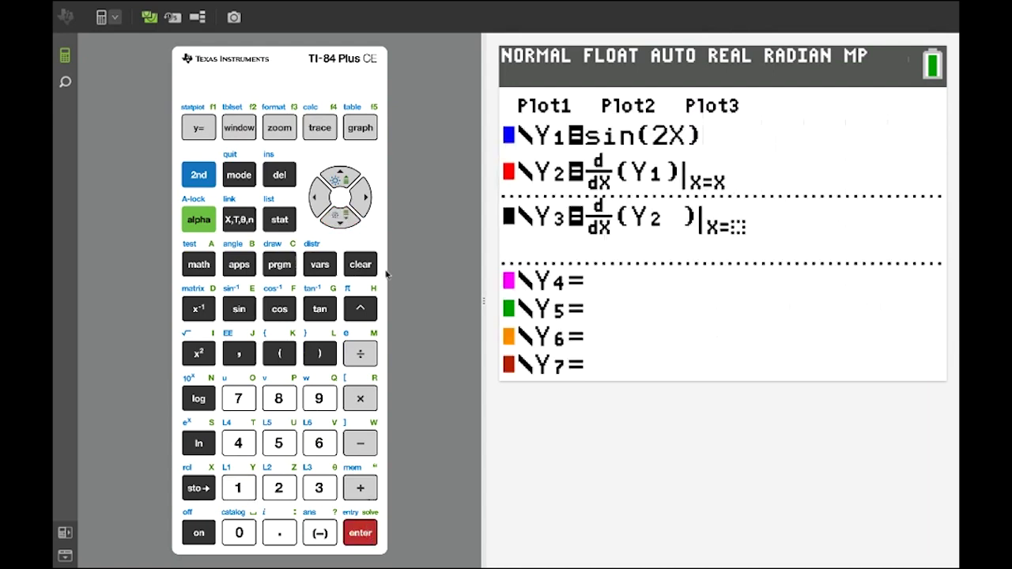
click(366, 193)
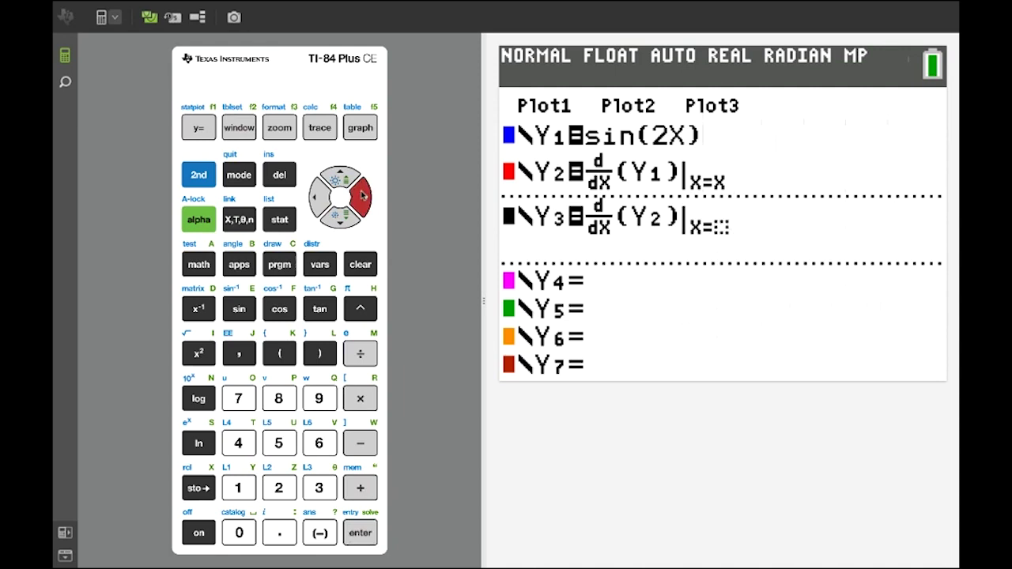
click(251, 214)
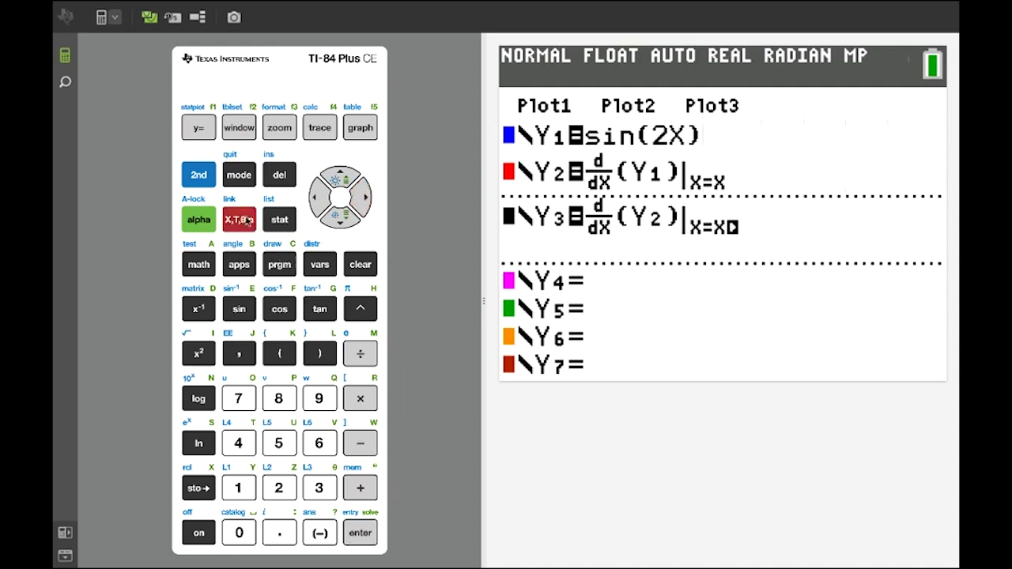
click(362, 133)
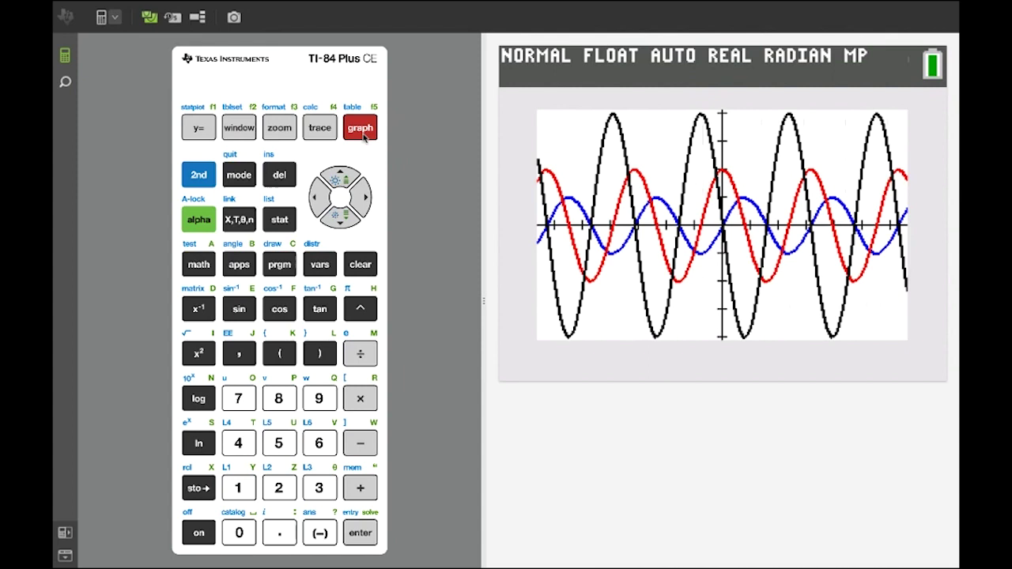
Activate the 2nd modifier once all three curves finish plotting.
click(201, 174)
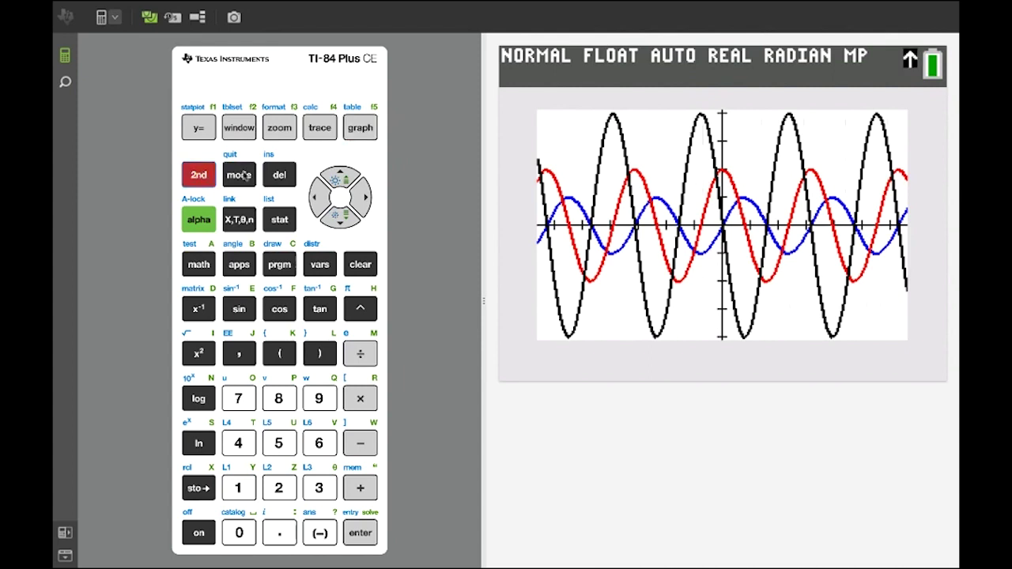